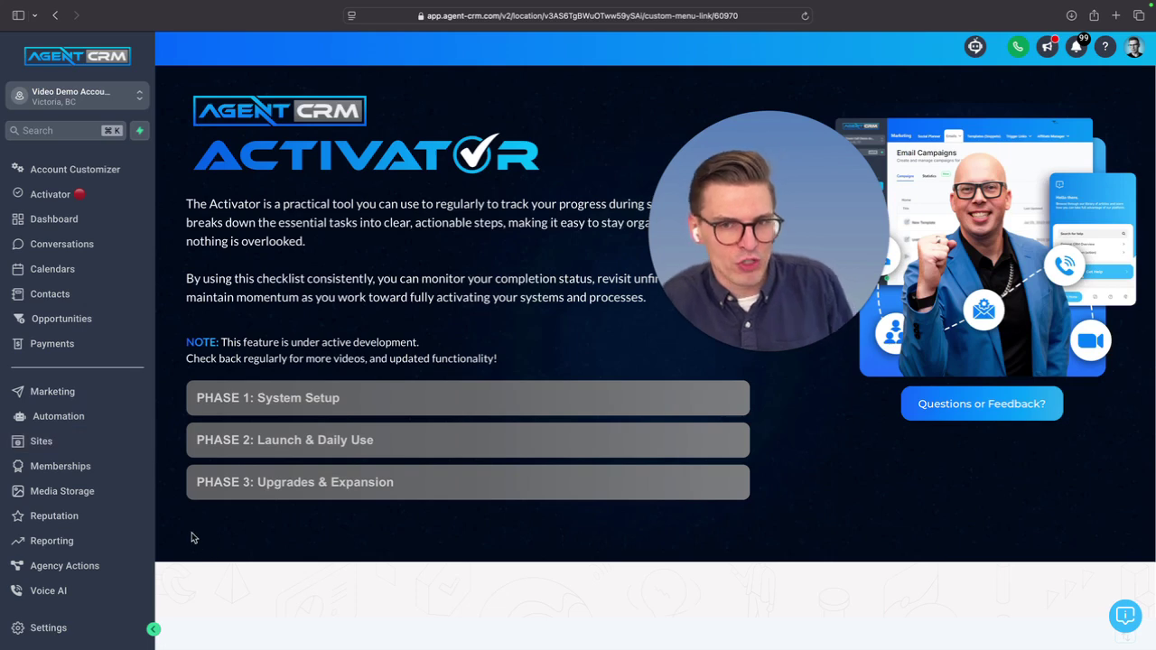
# Step: Open the Click & Play Assets library and review the Branning Bundles available for import
pyautogui.scroll(-3, 77, 516)
pyautogui.click(45, 582)
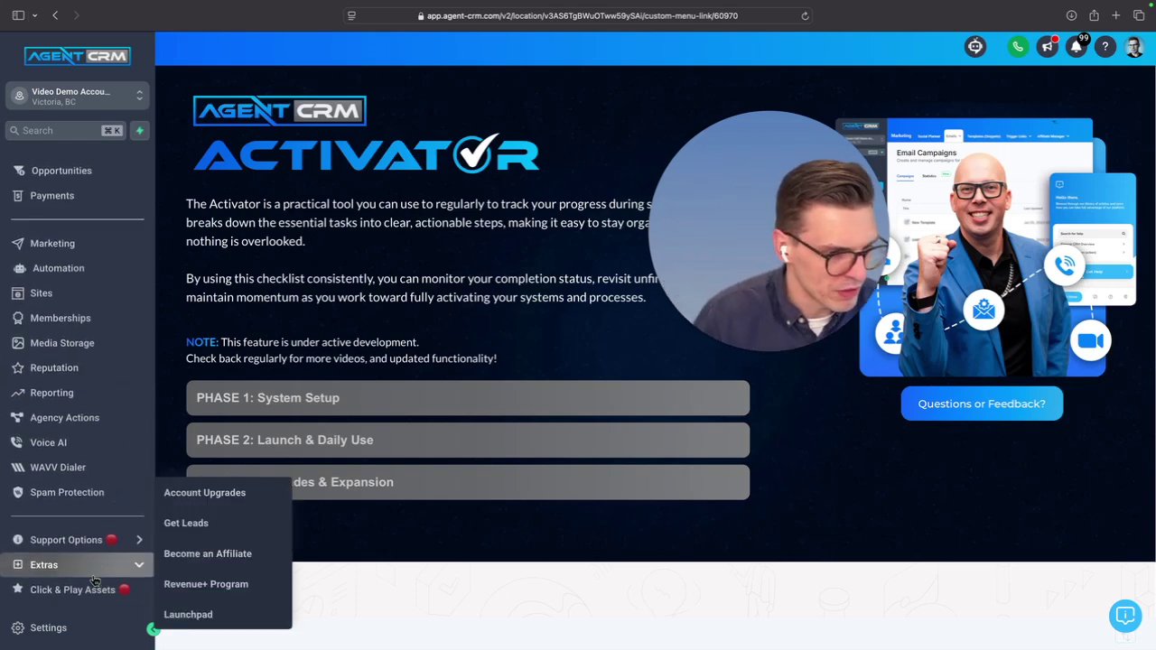
pyautogui.click(80, 590)
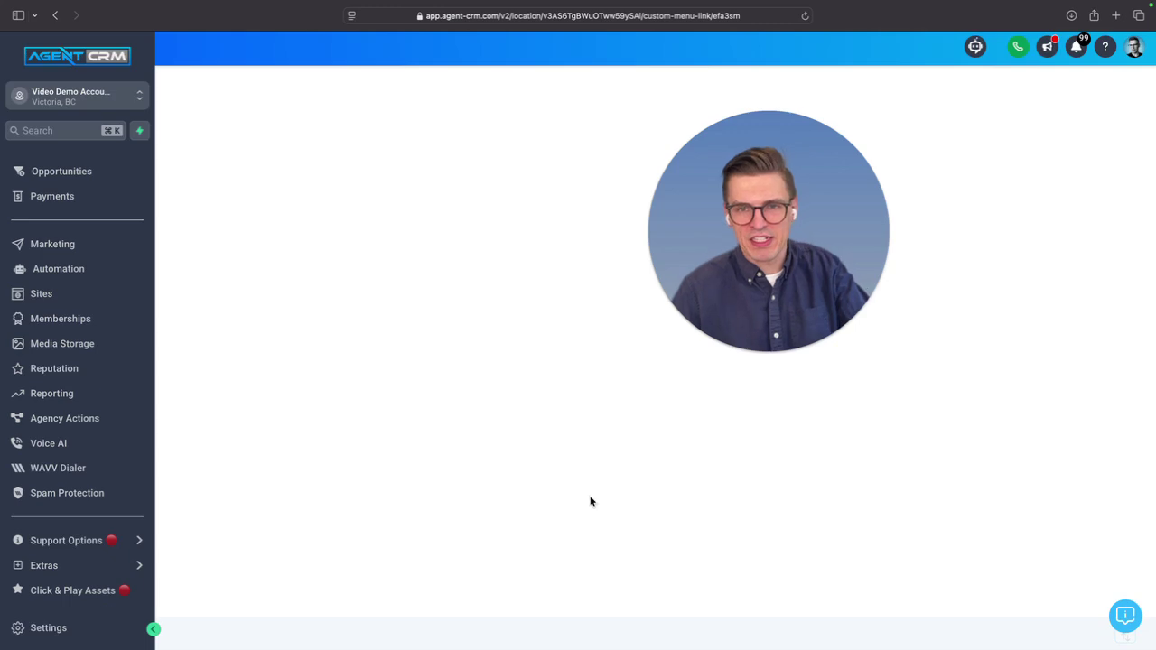
pyautogui.moveTo(816, 291); pyautogui.dragTo(632, 259)
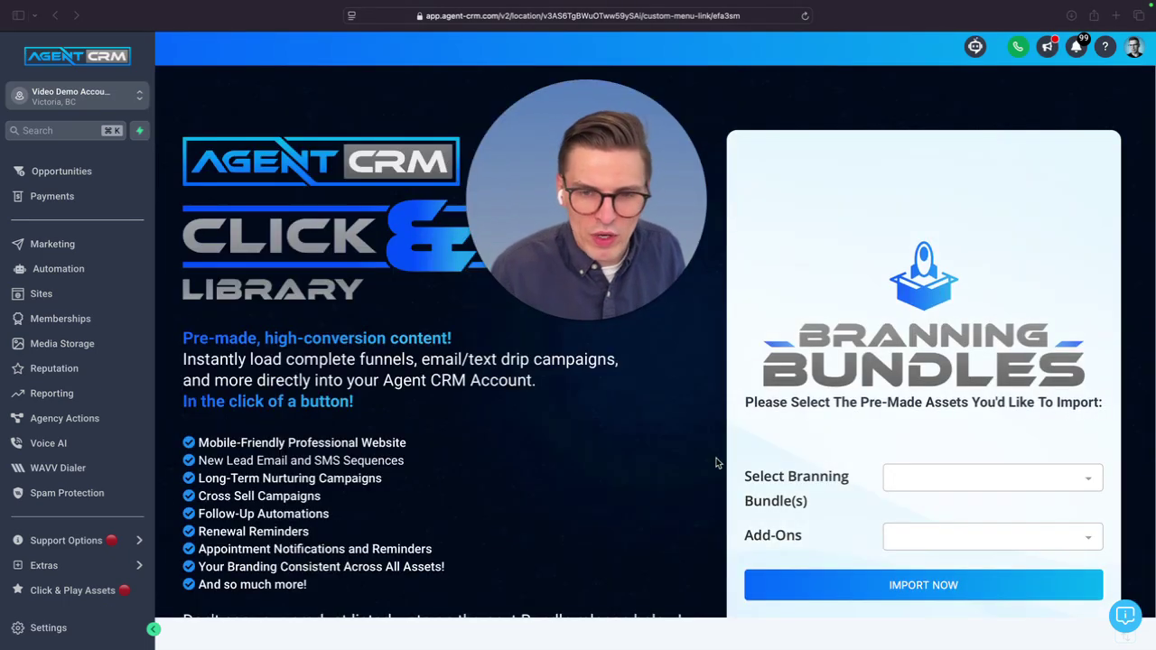
pyautogui.scroll(-1, 854, 508)
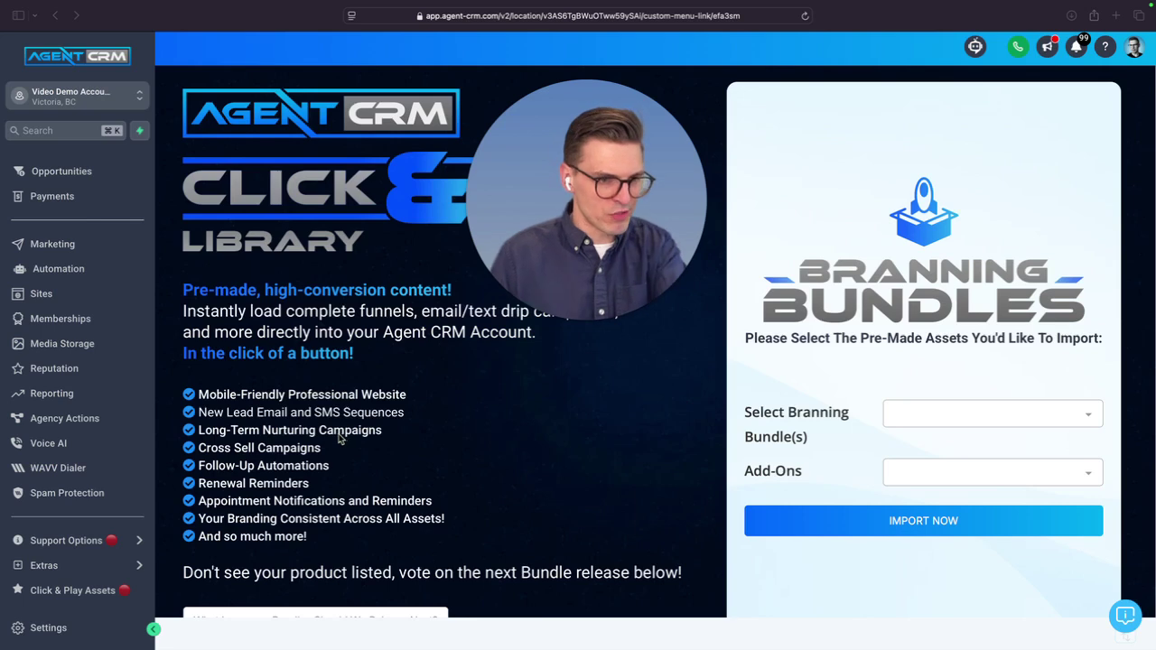
pyautogui.click(969, 414)
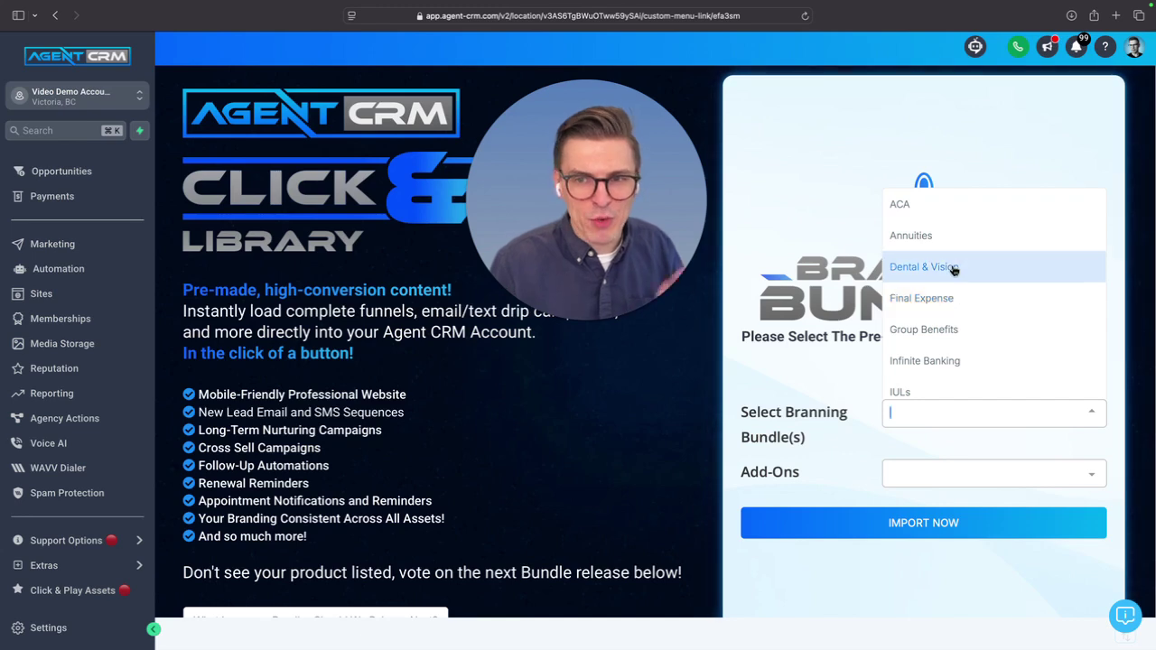
pyautogui.scroll(-3, 955, 308)
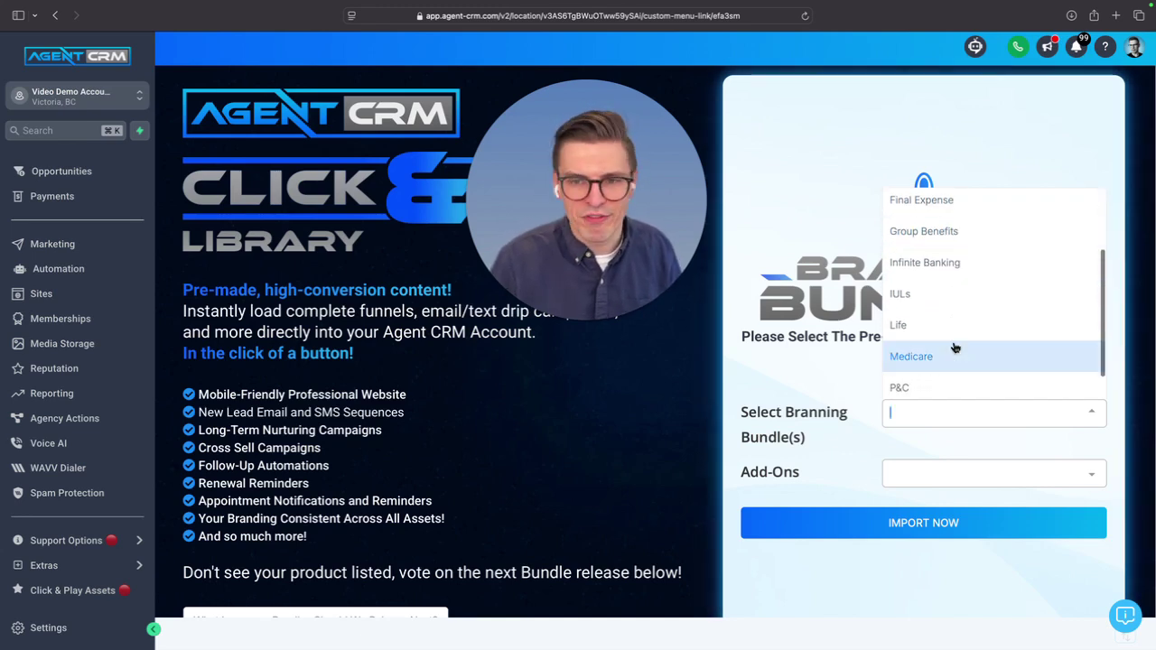
pyautogui.scroll(-1, 955, 349)
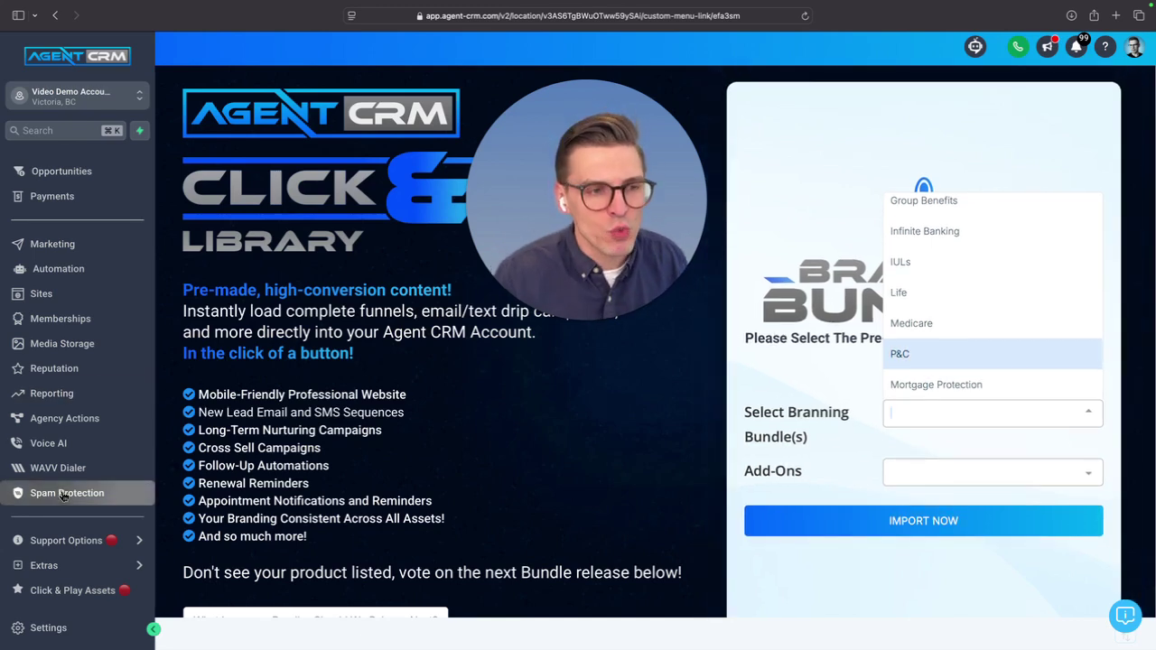
# Step: Review the workflow folders inside Final Expense Assets (Branning Bundle) in the automations, and open the Account Customizer
pyautogui.click(58, 269)
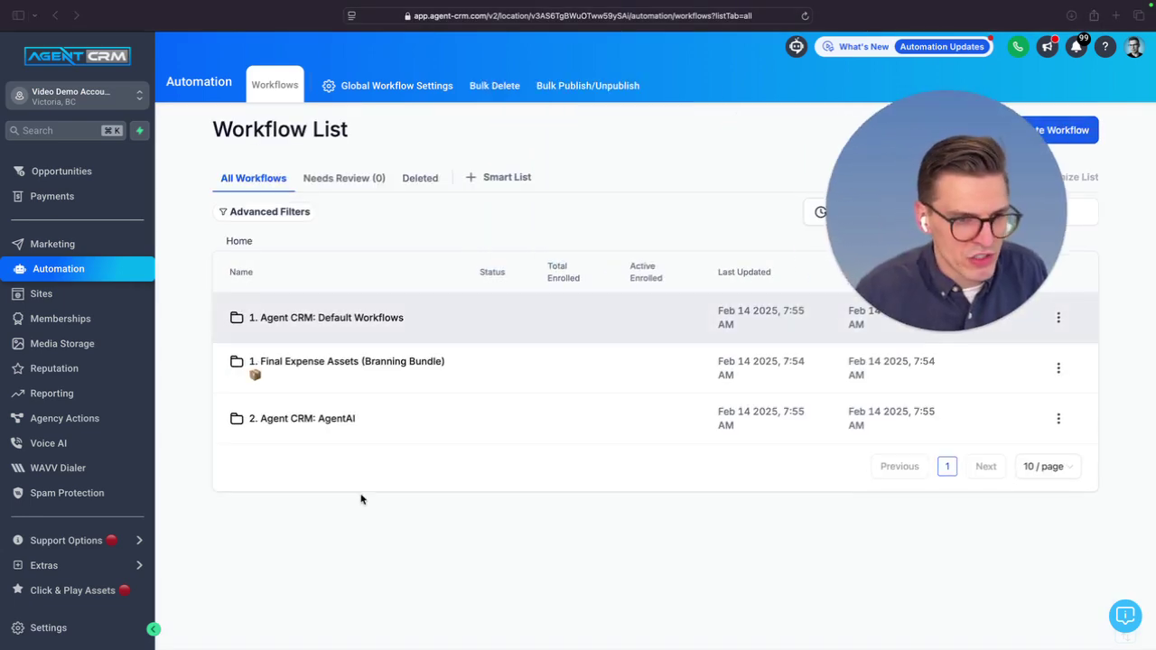
pyautogui.click(368, 362)
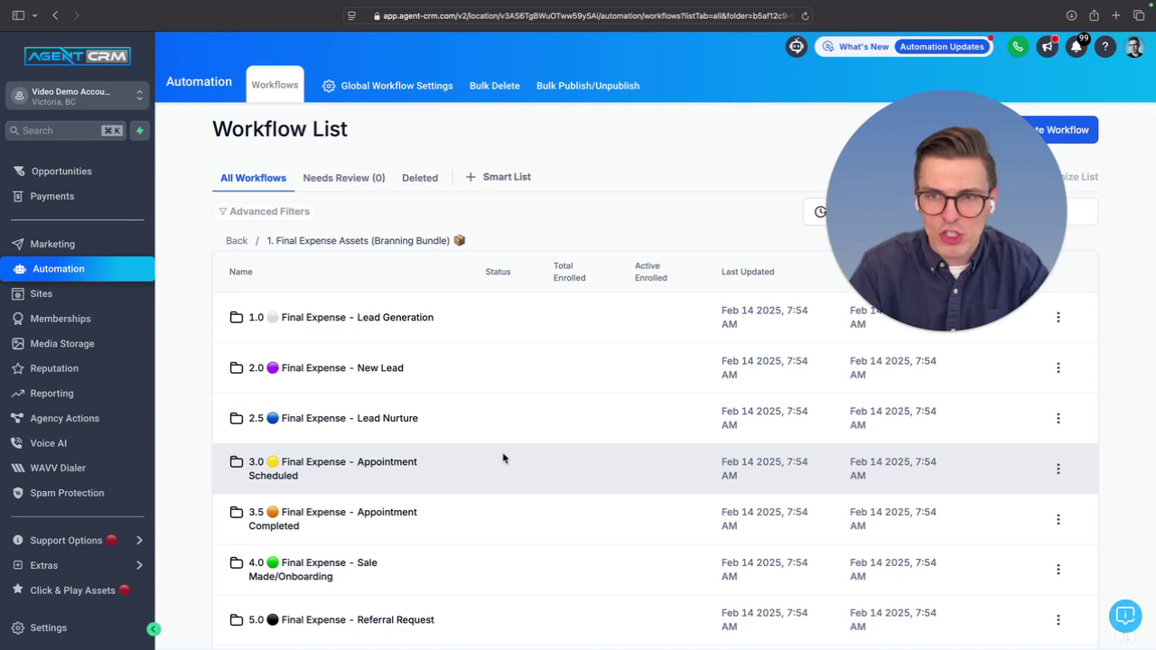
pyautogui.scroll(-3, 503, 459)
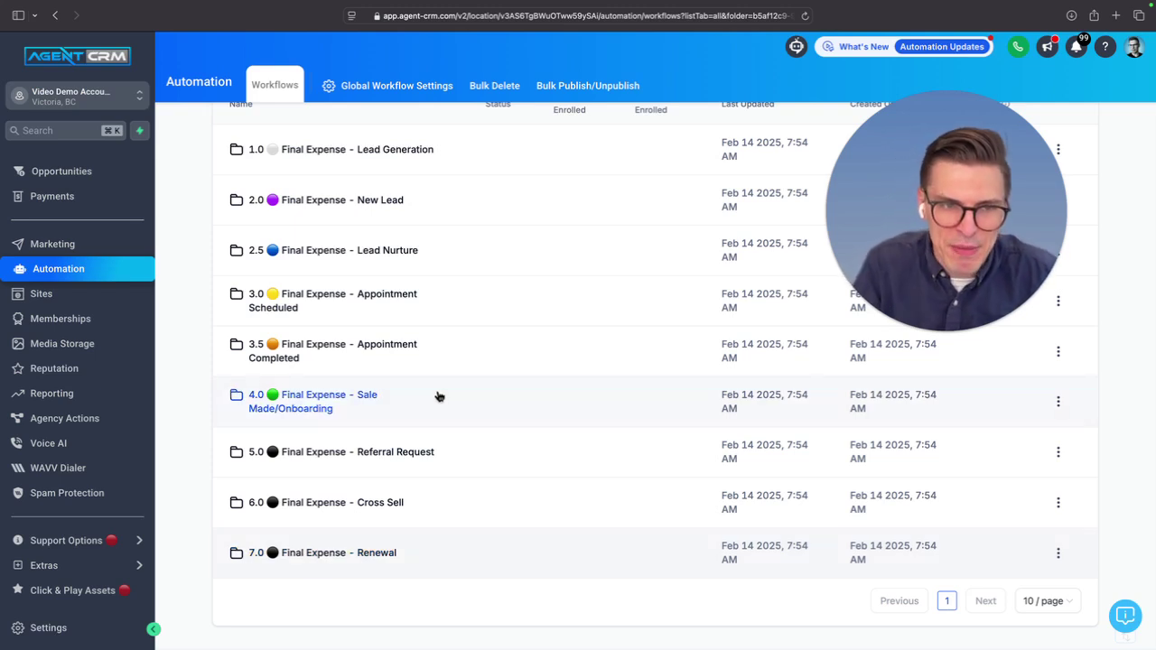
pyautogui.scroll(1, 454, 354)
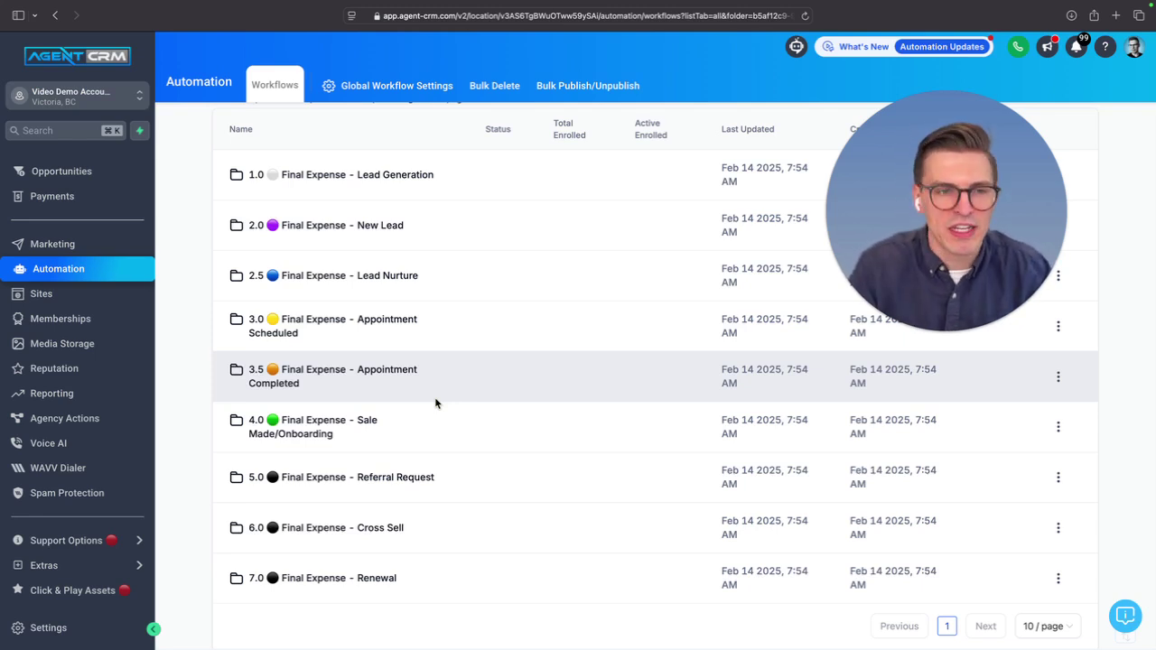
pyautogui.scroll(3, 113, 243)
pyautogui.click(86, 171)
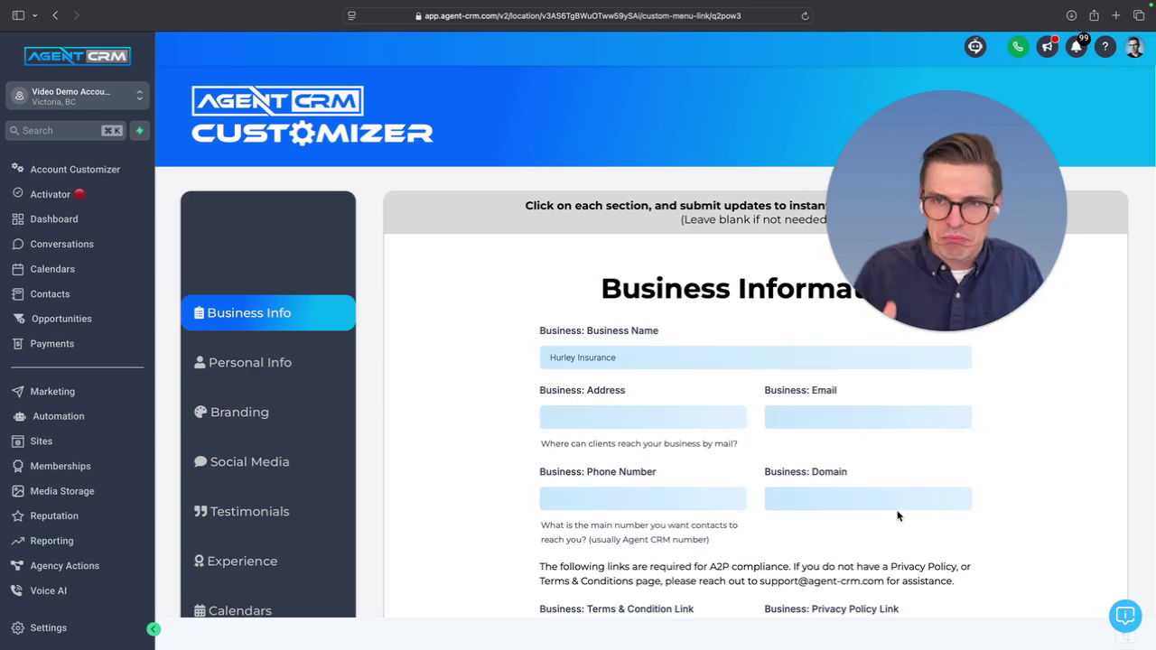
# Step: Open the Activator's Phase 1: System Setup checklist and mark Import Branning Bundle Assets as complete
pyautogui.click(41, 196)
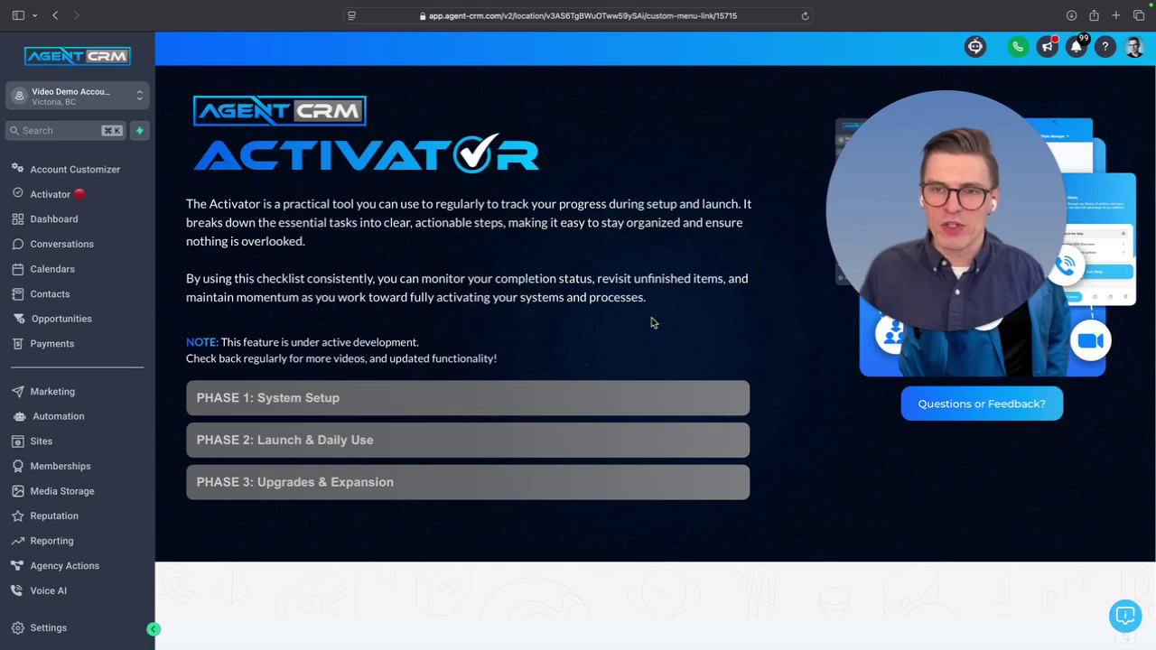
pyautogui.click(444, 397)
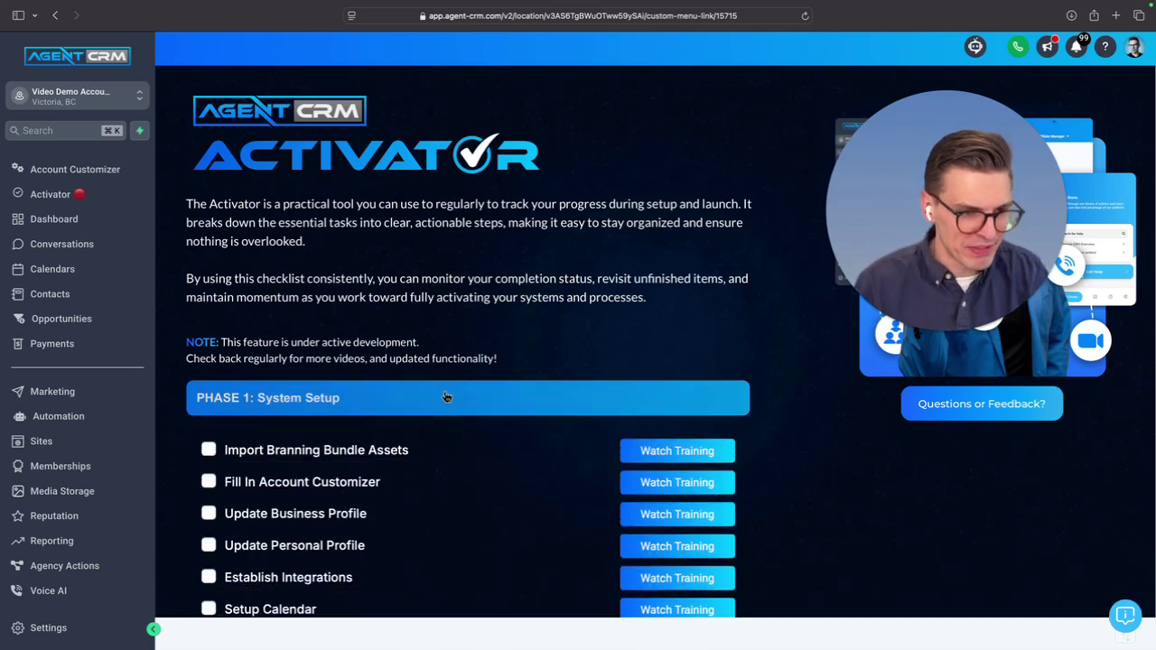
pyautogui.scroll(-3, 445, 395)
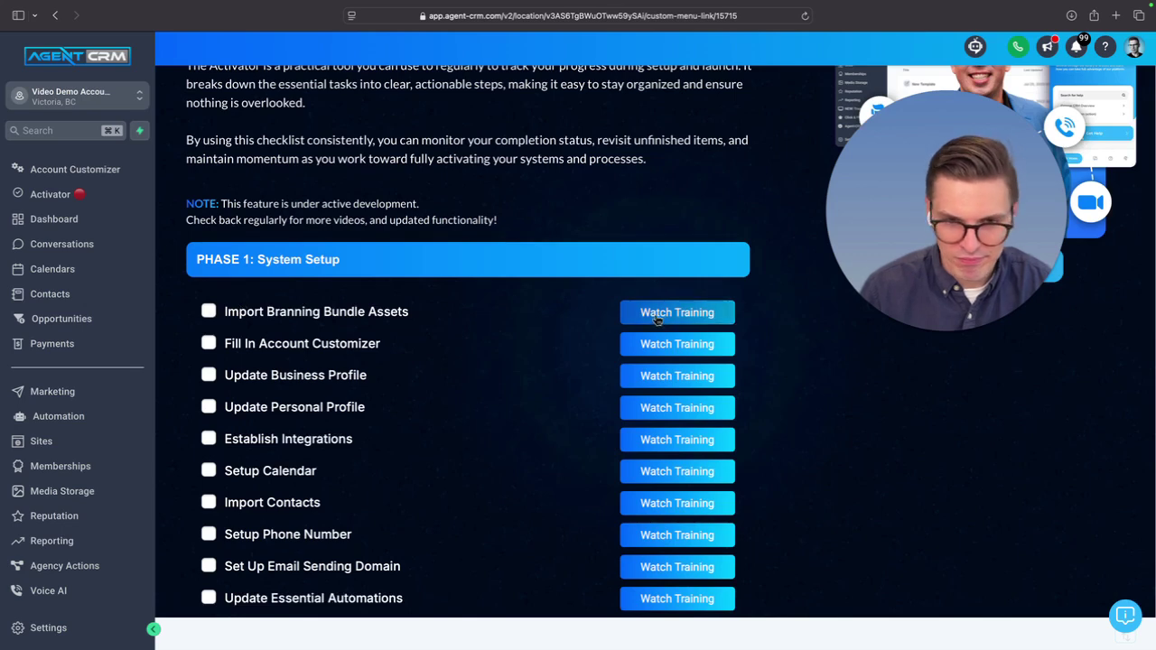
pyautogui.click(210, 312)
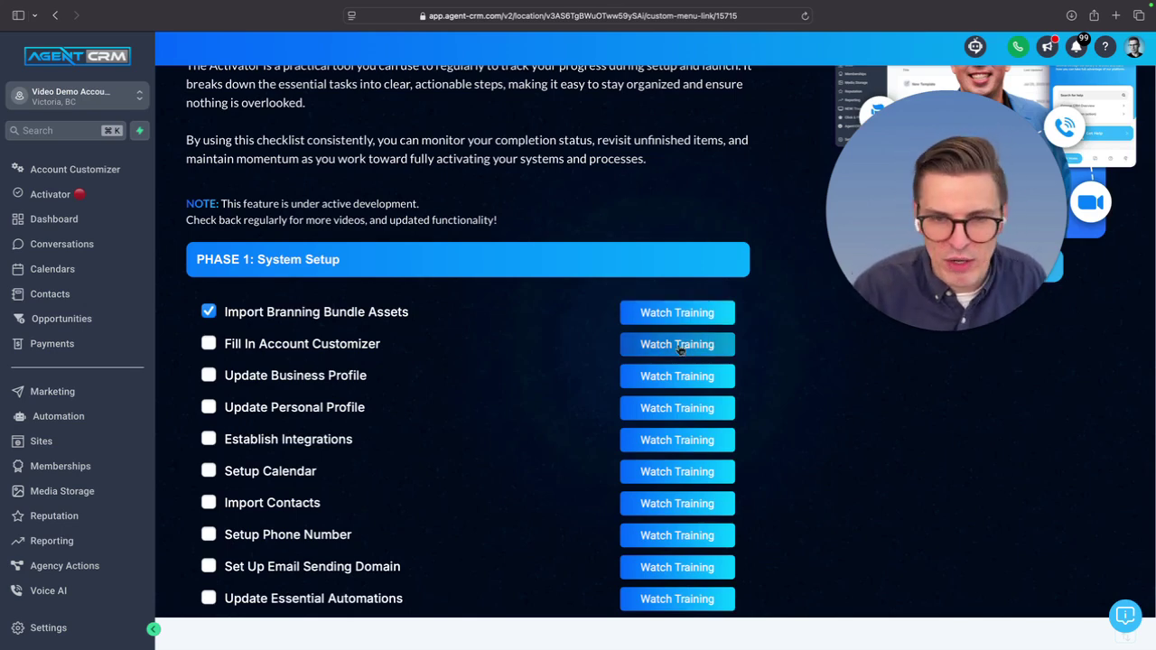
# Step: Preview the Import Branning Bundle Assets training video and inspect the Phase 3 and Phase 2 checklists
pyautogui.click(684, 313)
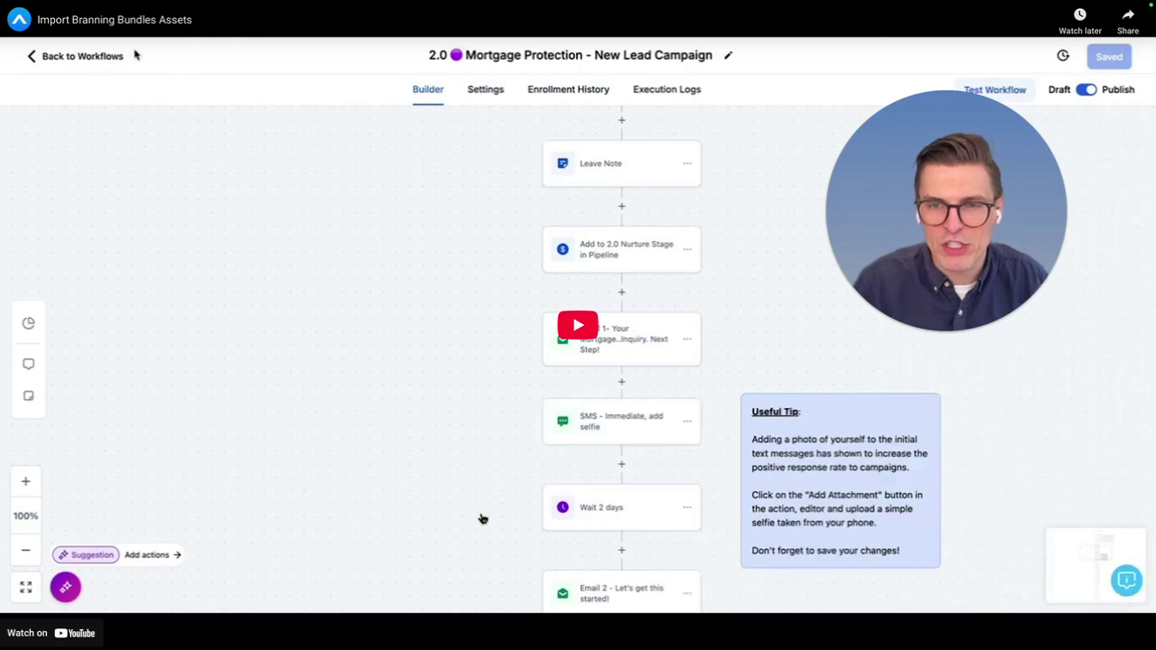
pyautogui.press('Escape')
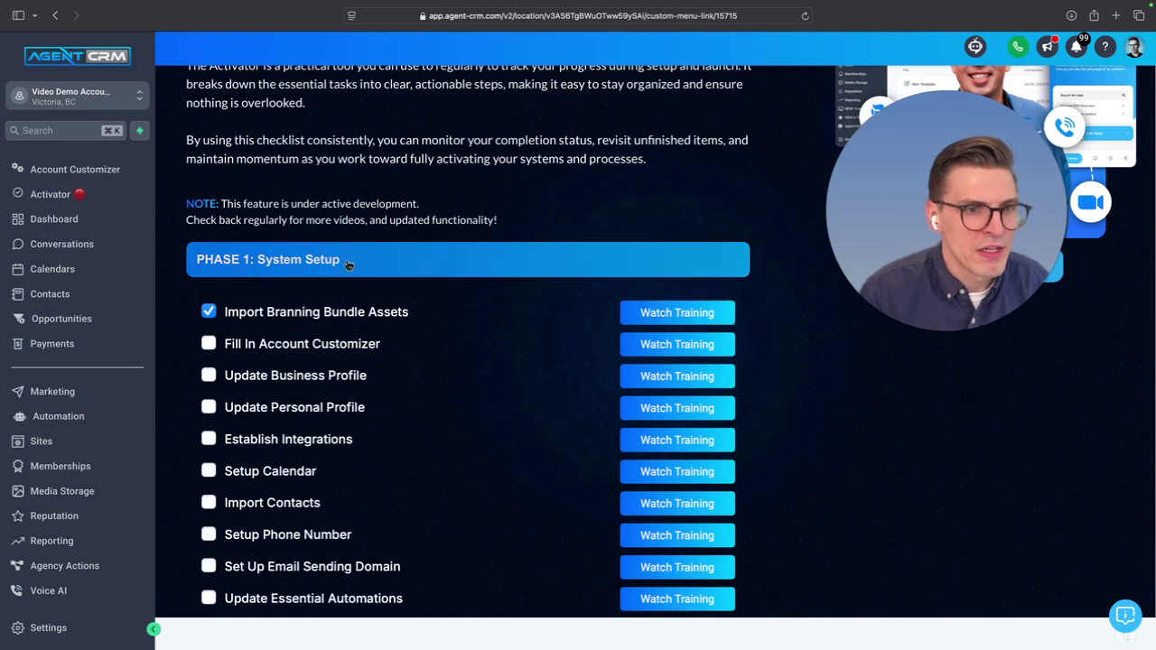
pyautogui.click(348, 262)
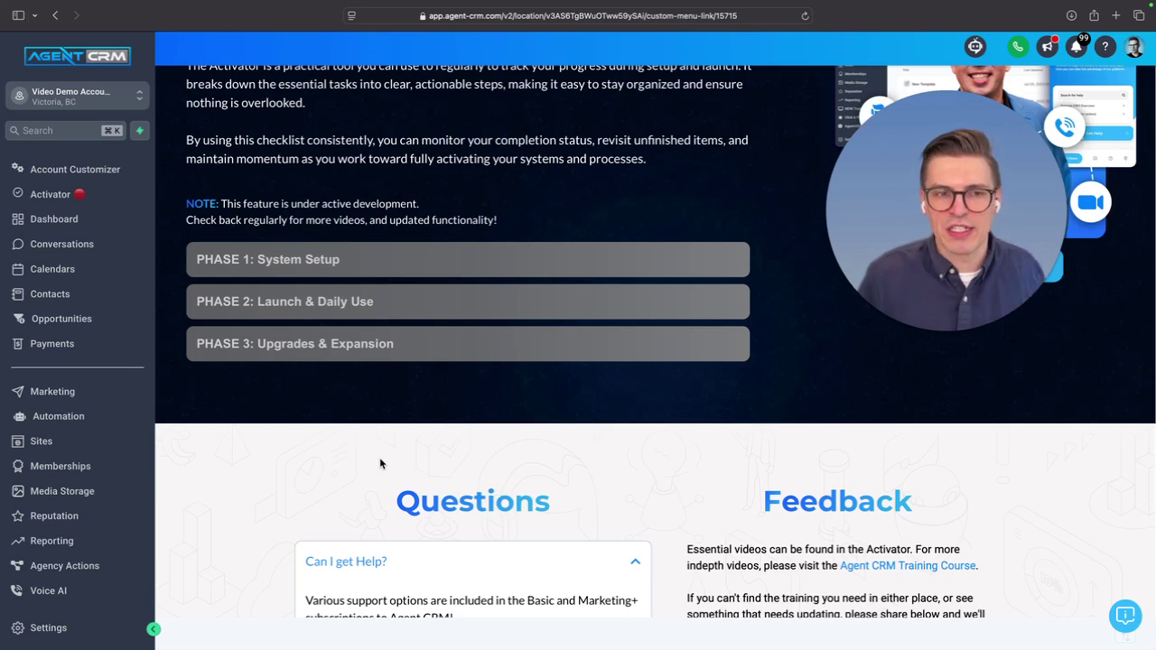
pyautogui.click(374, 341)
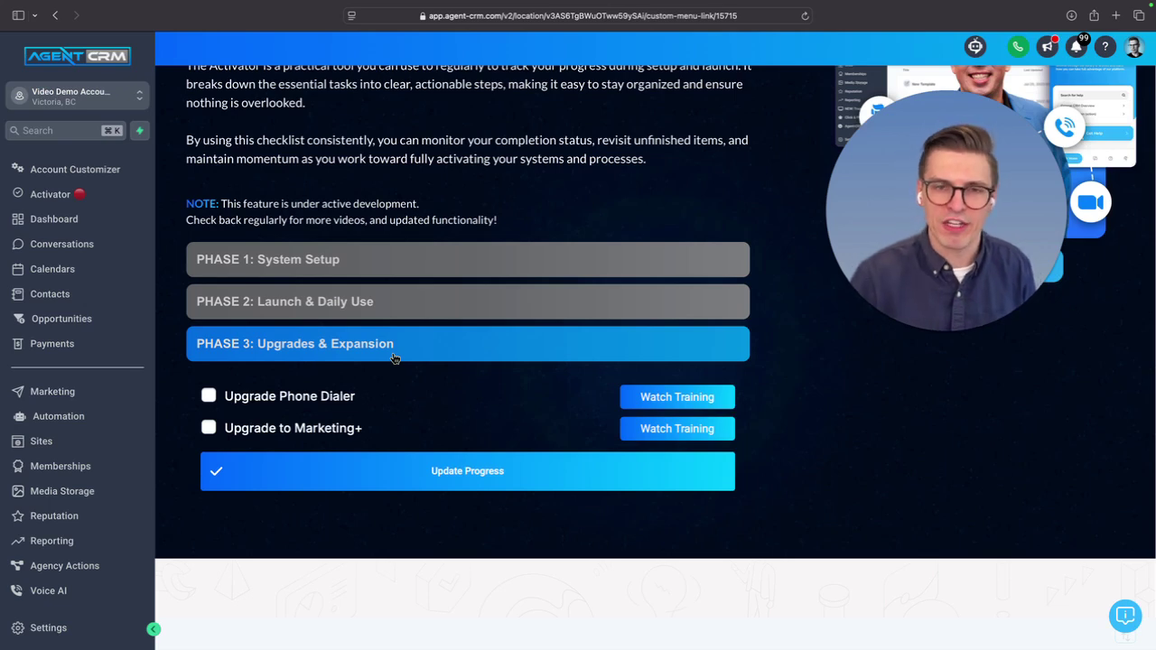
pyautogui.click(383, 307)
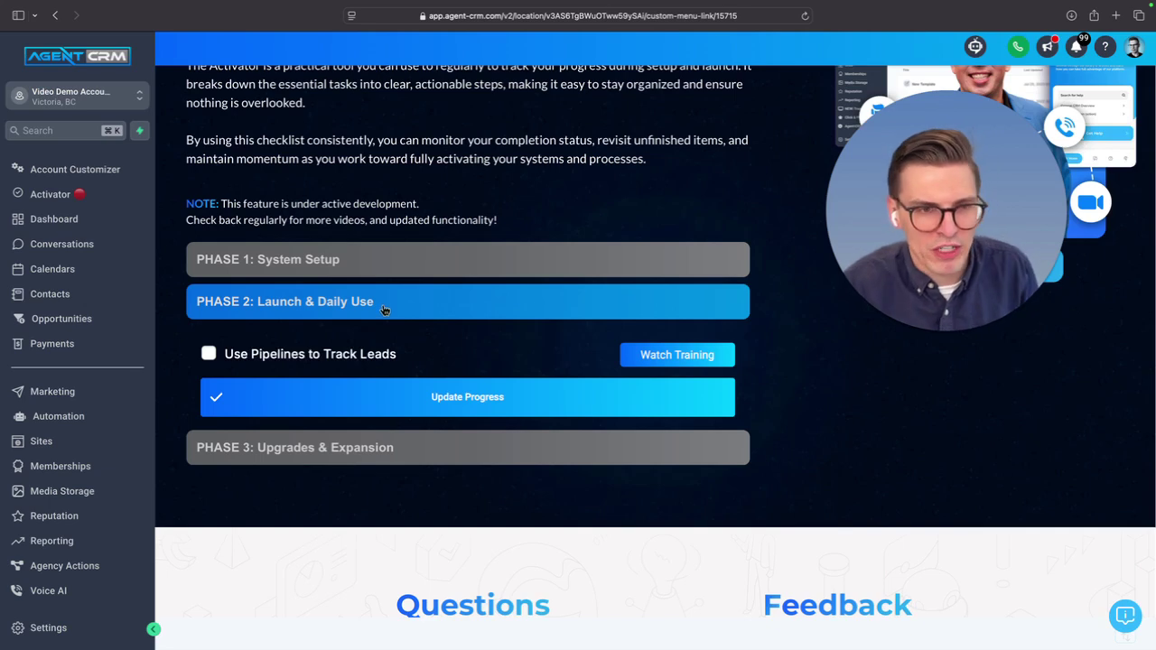
pyautogui.click(383, 307)
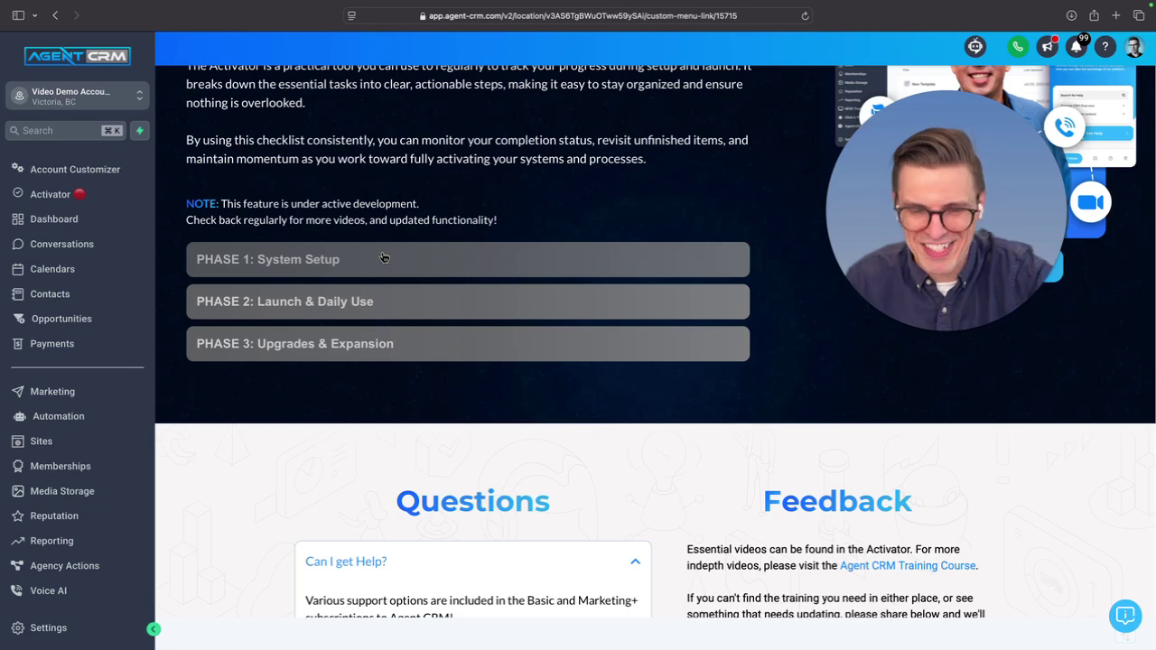
# Step: Expand Phase 1: System Setup again and update its saved progress
pyautogui.click(383, 258)
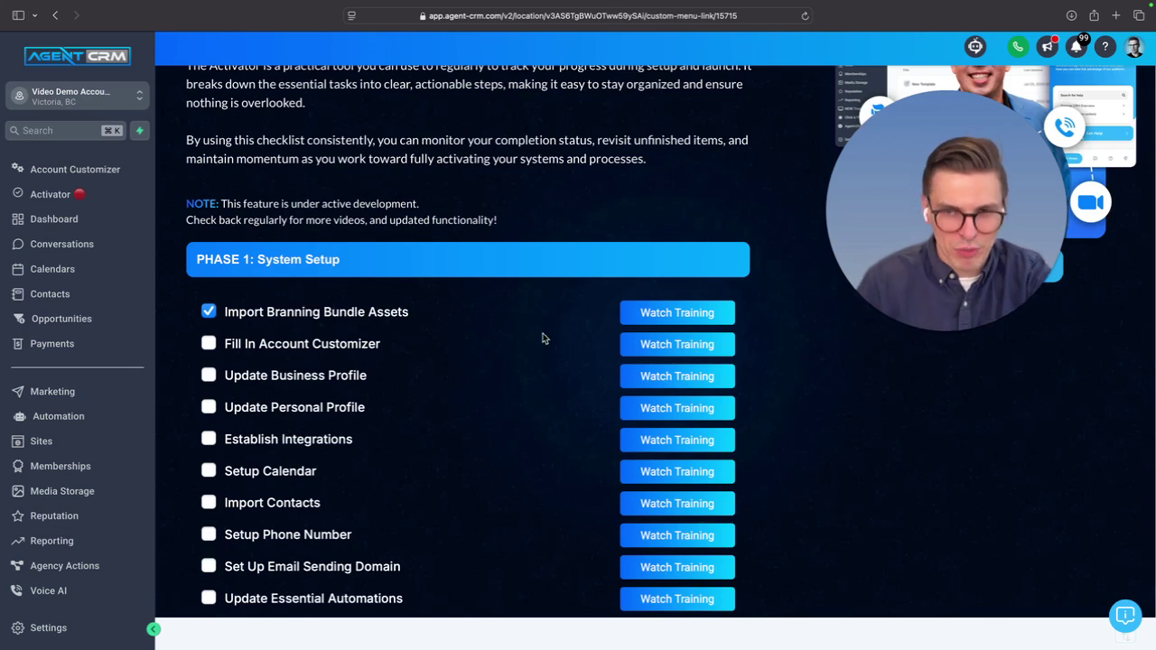
pyautogui.scroll(-4, 519, 348)
pyautogui.click(452, 535)
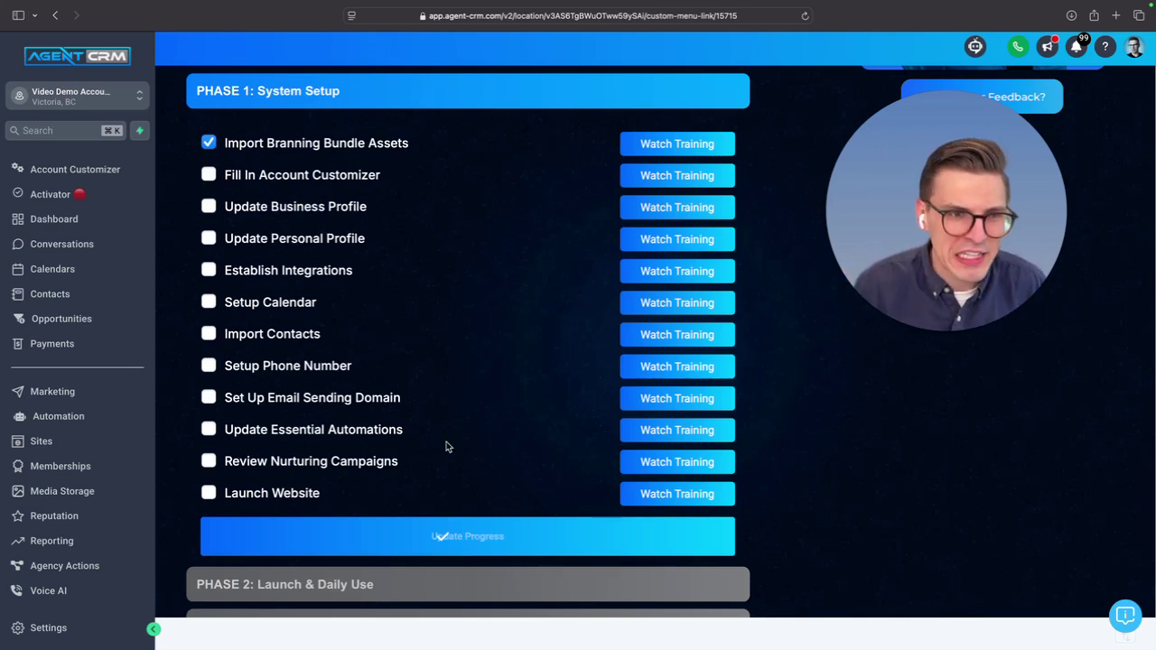
# Step: Mark Fill In Account Customizer, Update Business Profile, Establish Integrations and Setup Calendar as complete in Phase 1
pyautogui.click(208, 176)
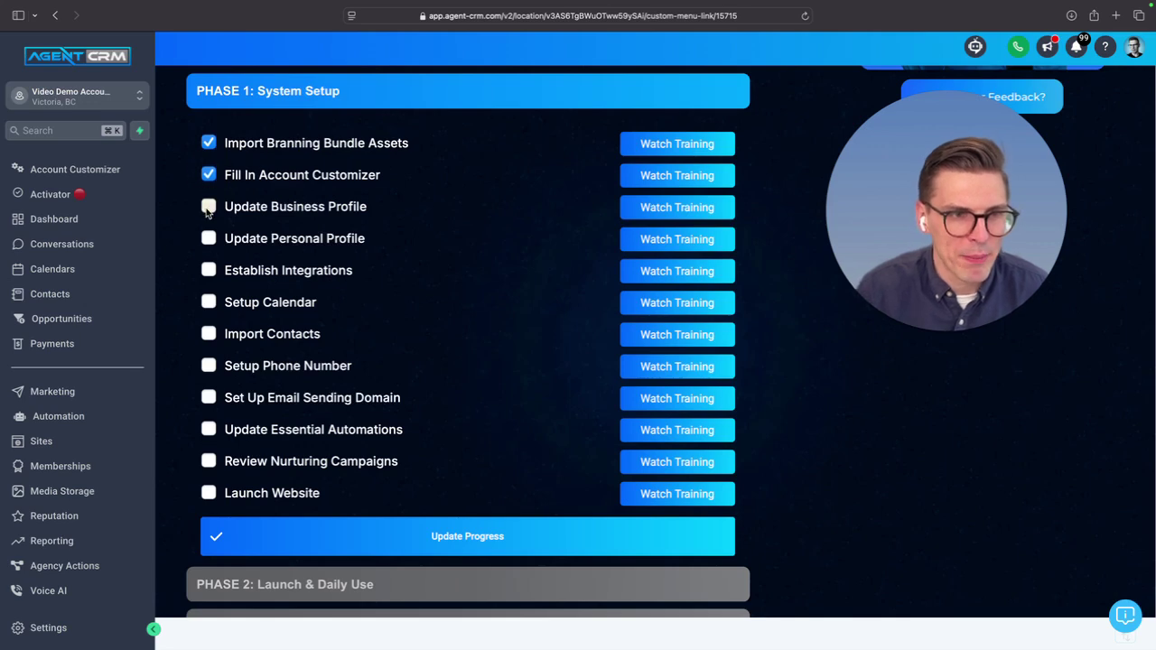
pyautogui.click(207, 207)
pyautogui.click(208, 271)
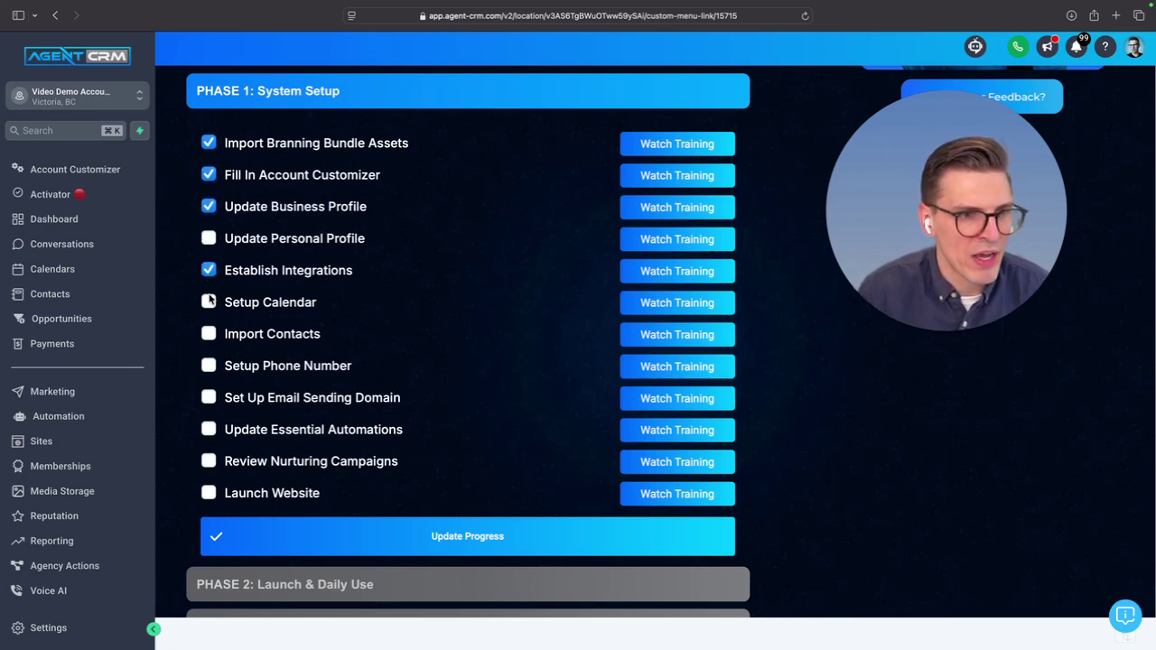
pyautogui.click(208, 303)
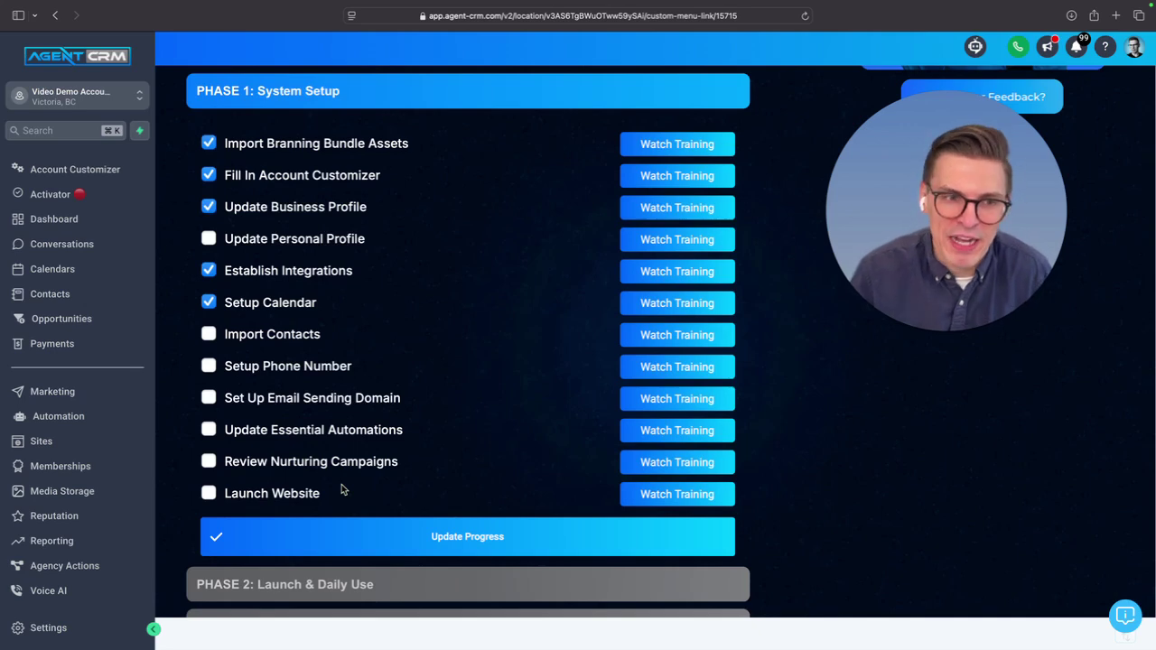
# Step: In the Feedback form below the checklist, choose Requesting Updated Video(s) and activate the field for the training video needing an update
pyautogui.scroll(-5, 342, 488)
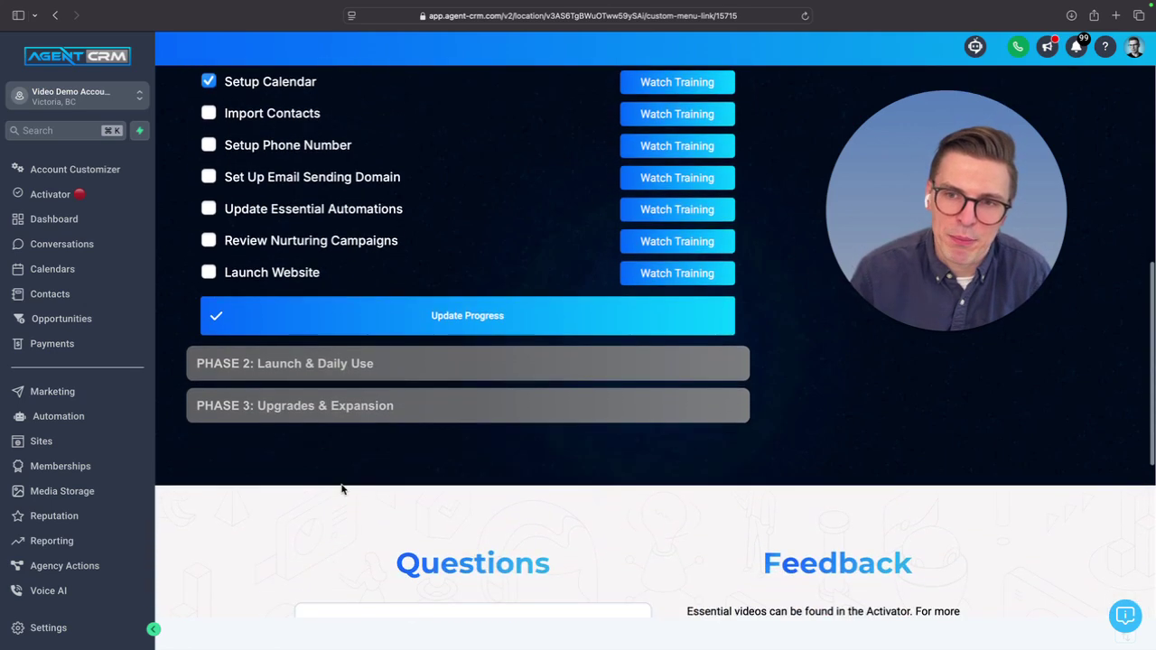
pyautogui.scroll(1, 341, 489)
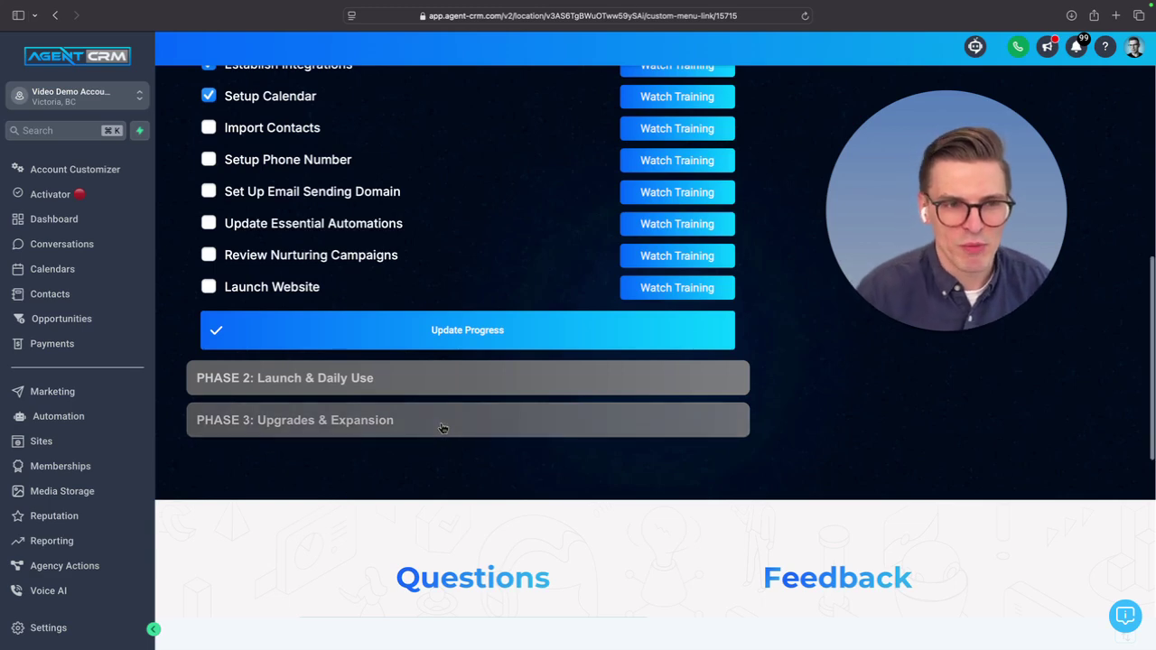
pyautogui.scroll(1, 409, 524)
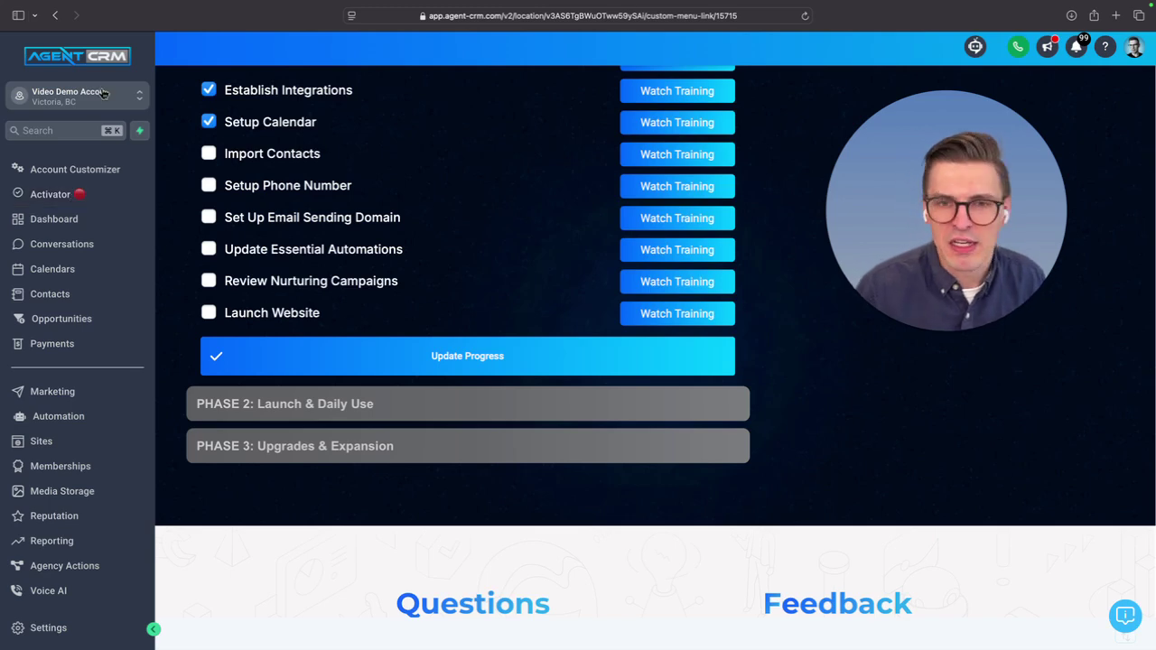
pyautogui.scroll(-1, 612, 460)
pyautogui.scroll(-4, 612, 459)
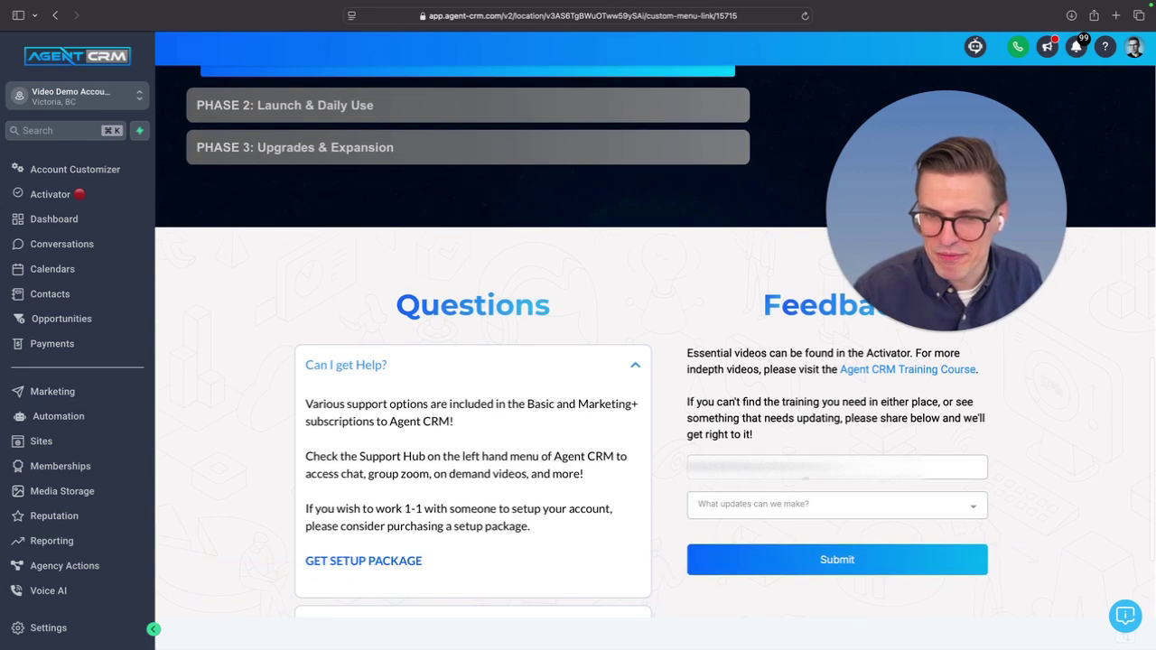
pyautogui.click(803, 502)
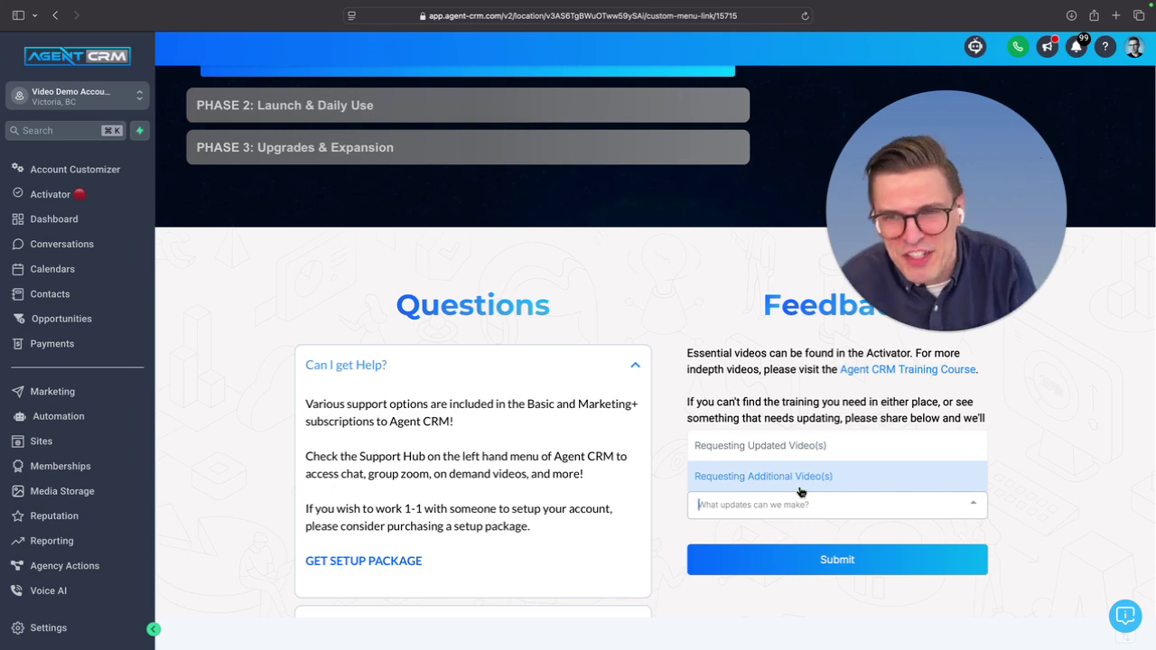
pyautogui.click(798, 461)
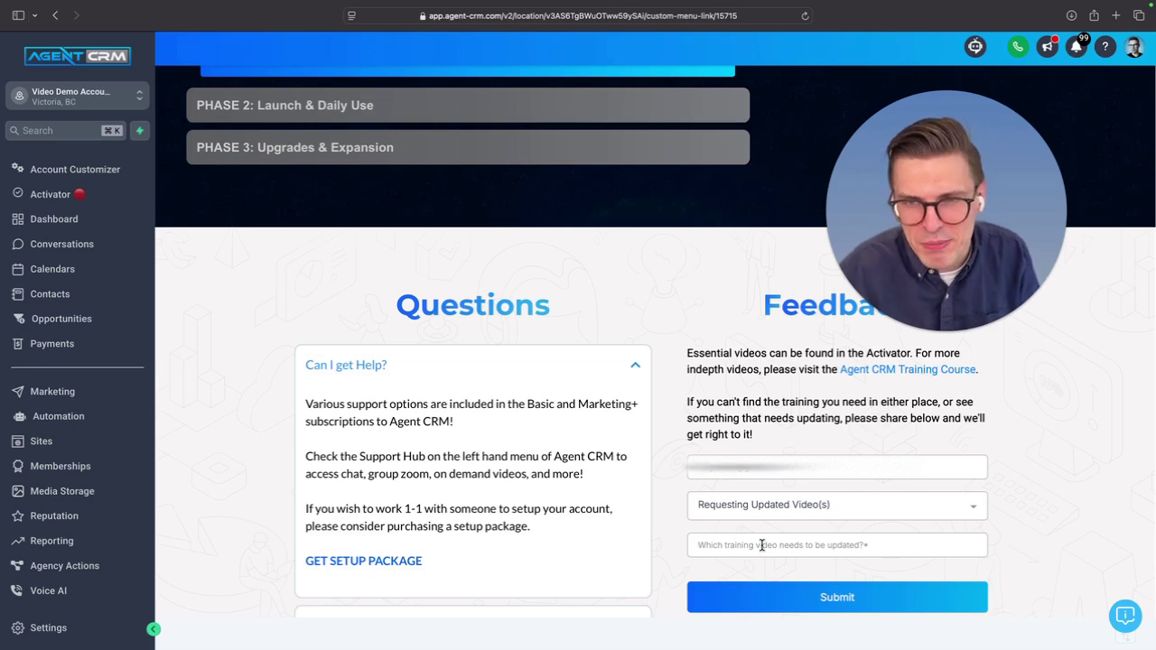
pyautogui.click(761, 551)
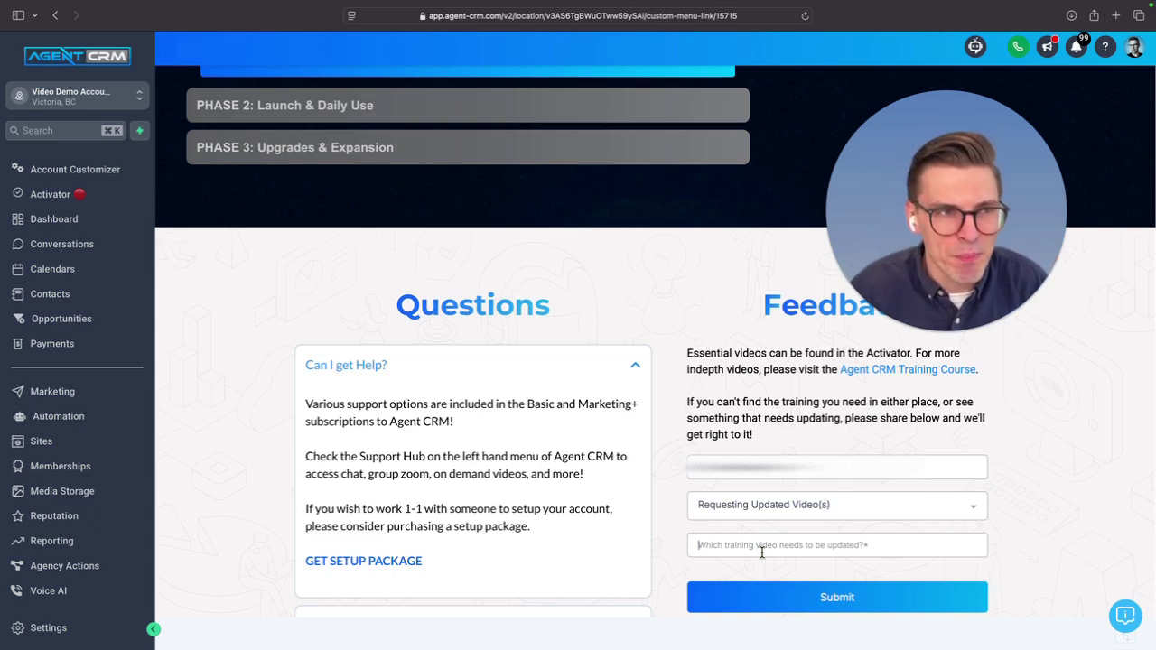
pyautogui.scroll(5, 567, 353)
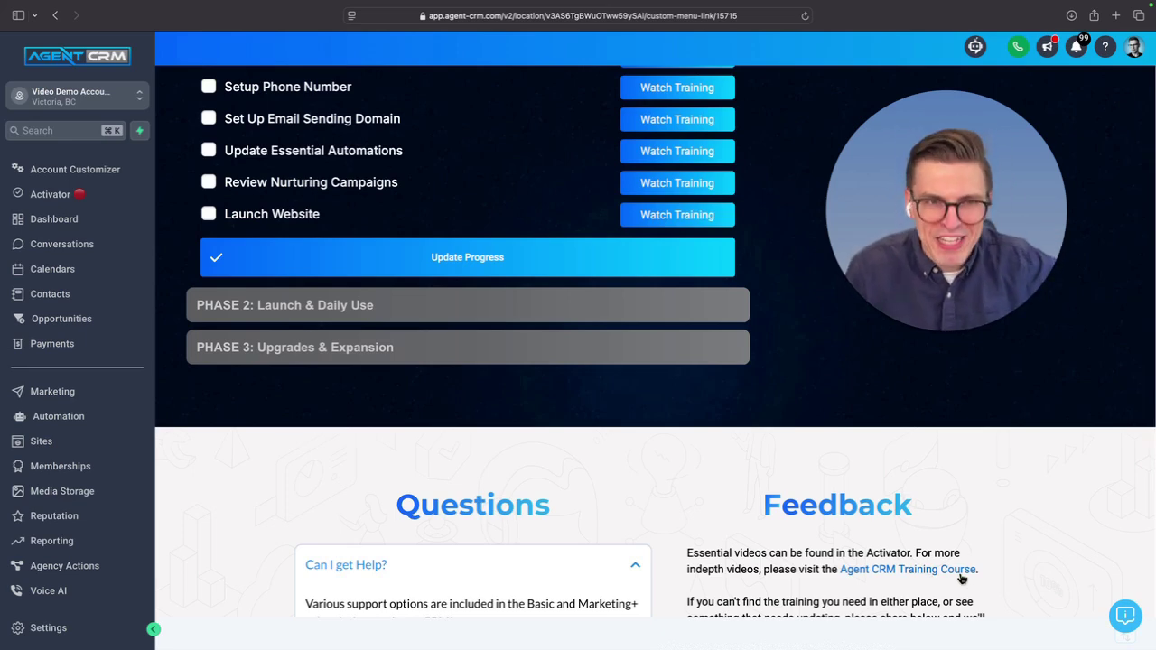
pyautogui.scroll(5, 720, 388)
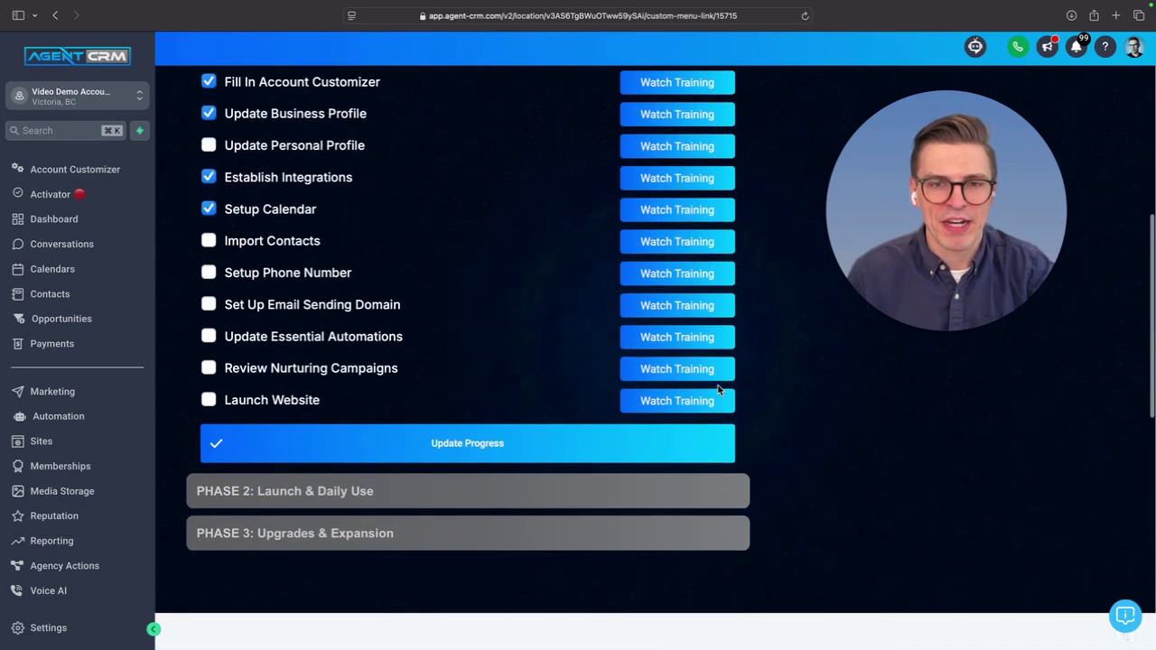
pyautogui.scroll(2, 719, 389)
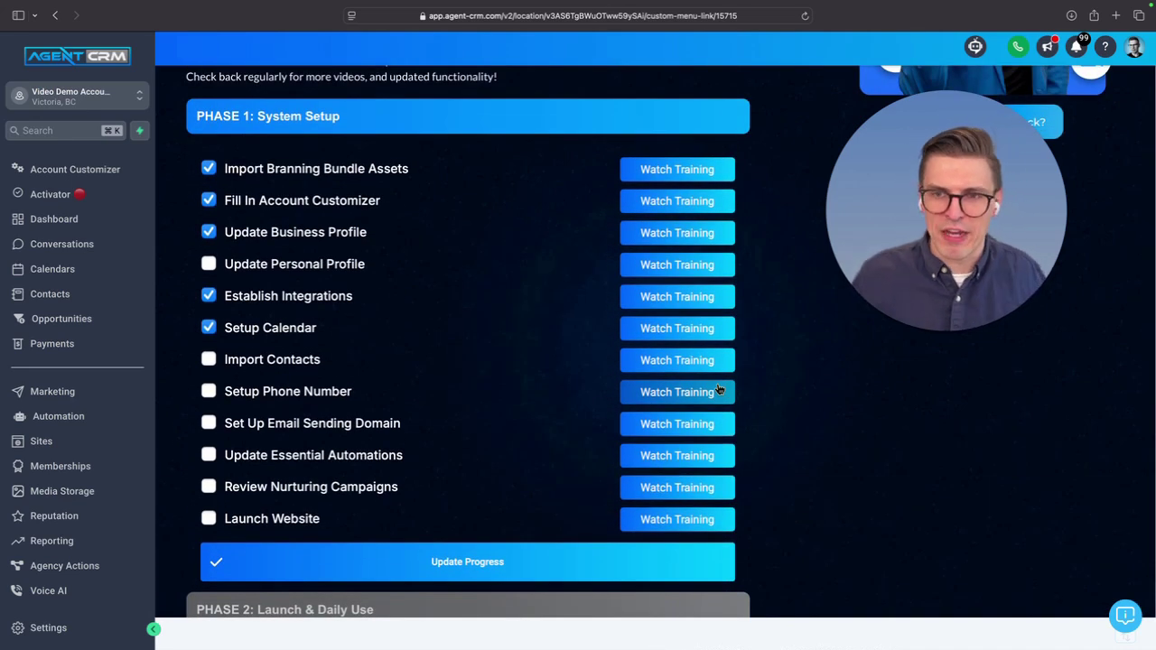